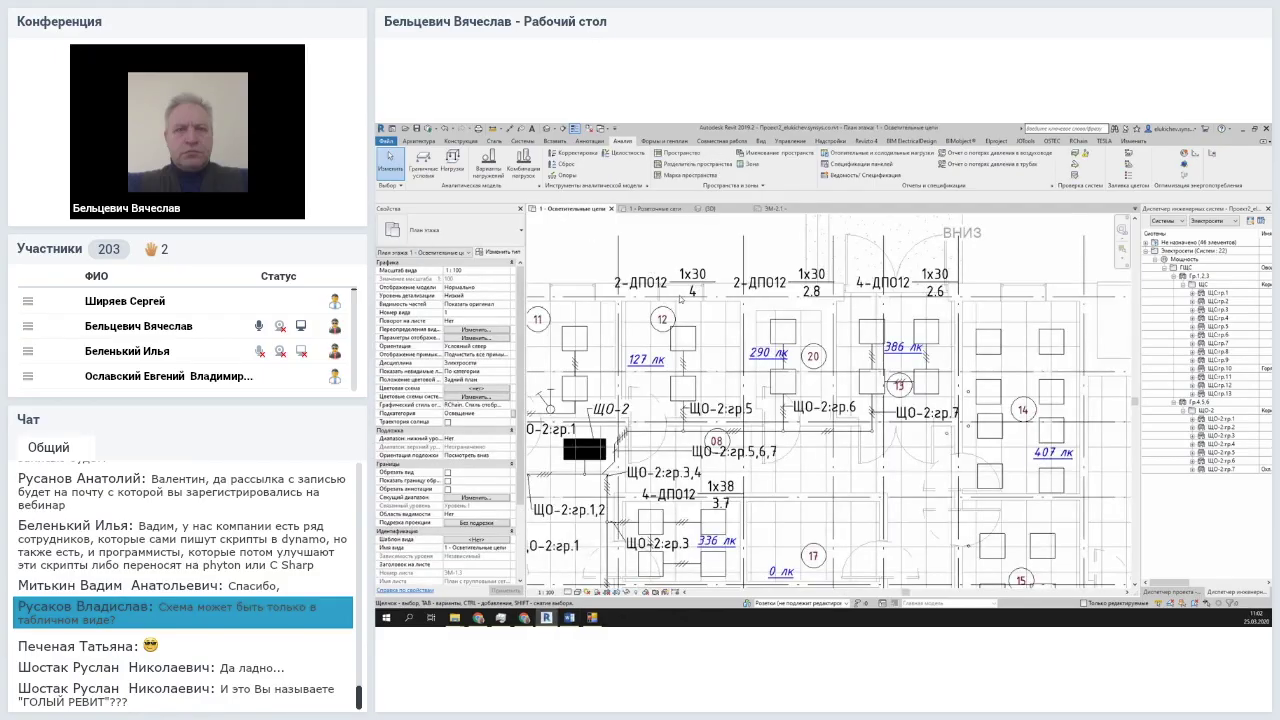
Run the RChain point-method lighting calculation on the upper-left room, giving a 147.6–725.2 lux legend
{"action": "scroll", "coordinate": [685, 300], "scroll_direction": "down", "scroll_amount": 2}
{"action": "scroll", "coordinate": [760, 320], "scroll_direction": "down", "scroll_amount": 2}
{"action": "middle_click_drag", "start_coordinate": [825, 342], "coordinate": [789, 362]}
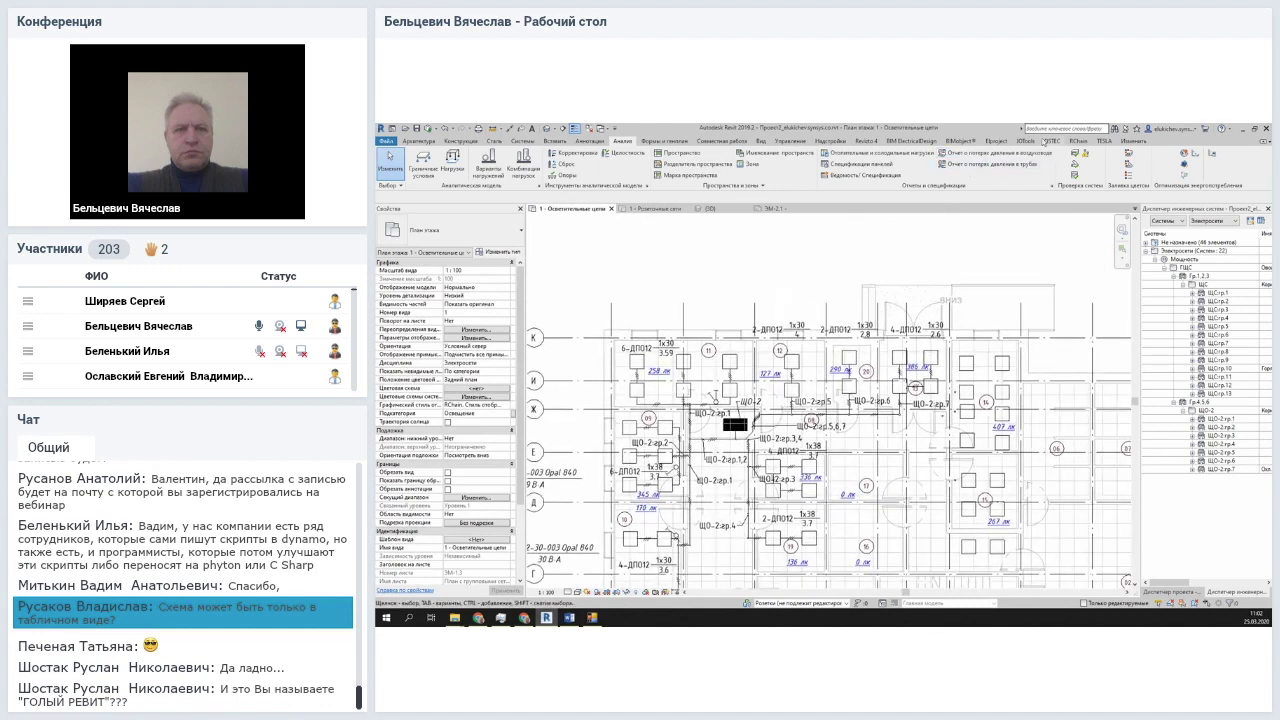
{"action": "left_click", "coordinate": [1078, 141]}
{"action": "middle_click_drag", "start_coordinate": [665, 273], "coordinate": [746, 272]}
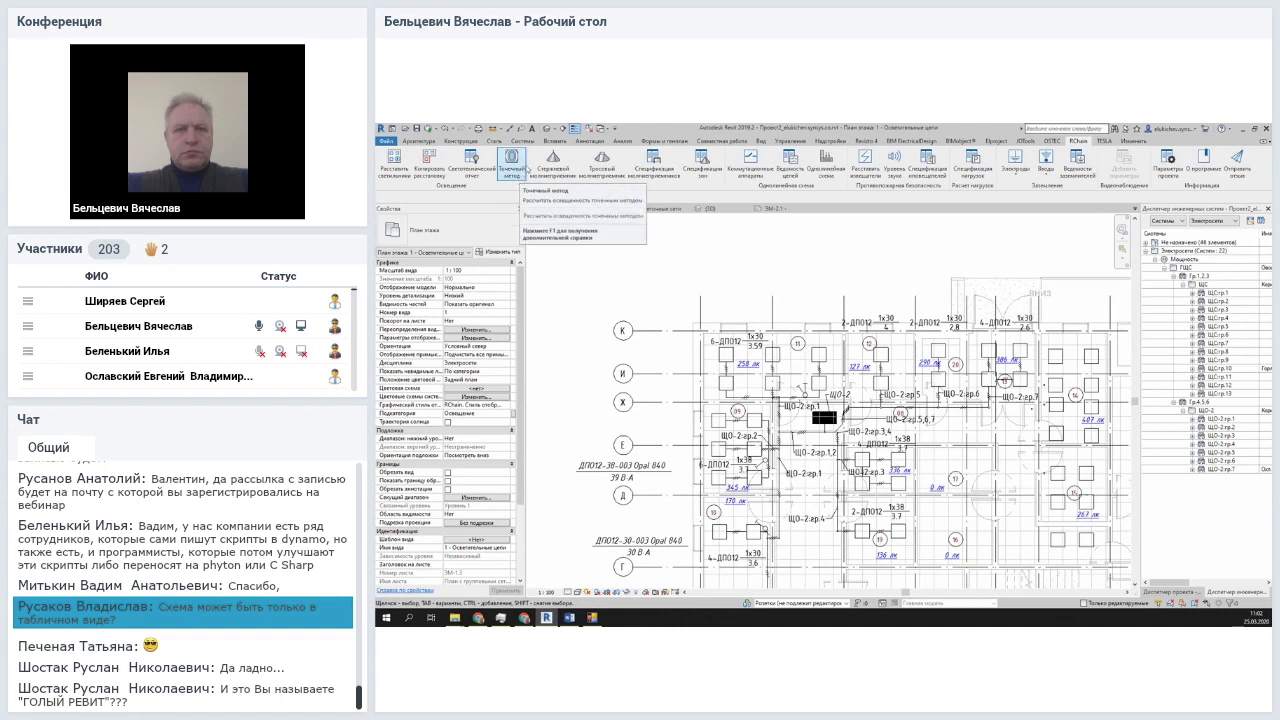
{"action": "left_click", "coordinate": [510, 172]}
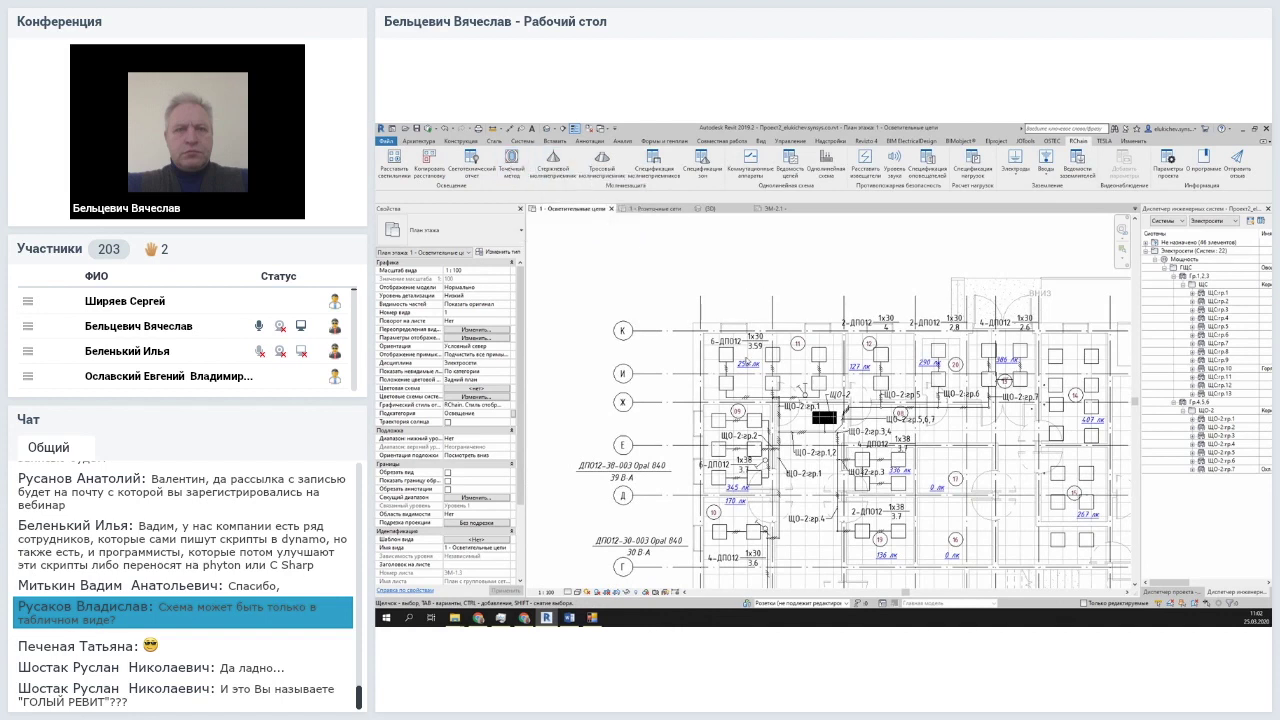
{"action": "middle_click_drag", "start_coordinate": [748, 362], "coordinate": [746, 334]}
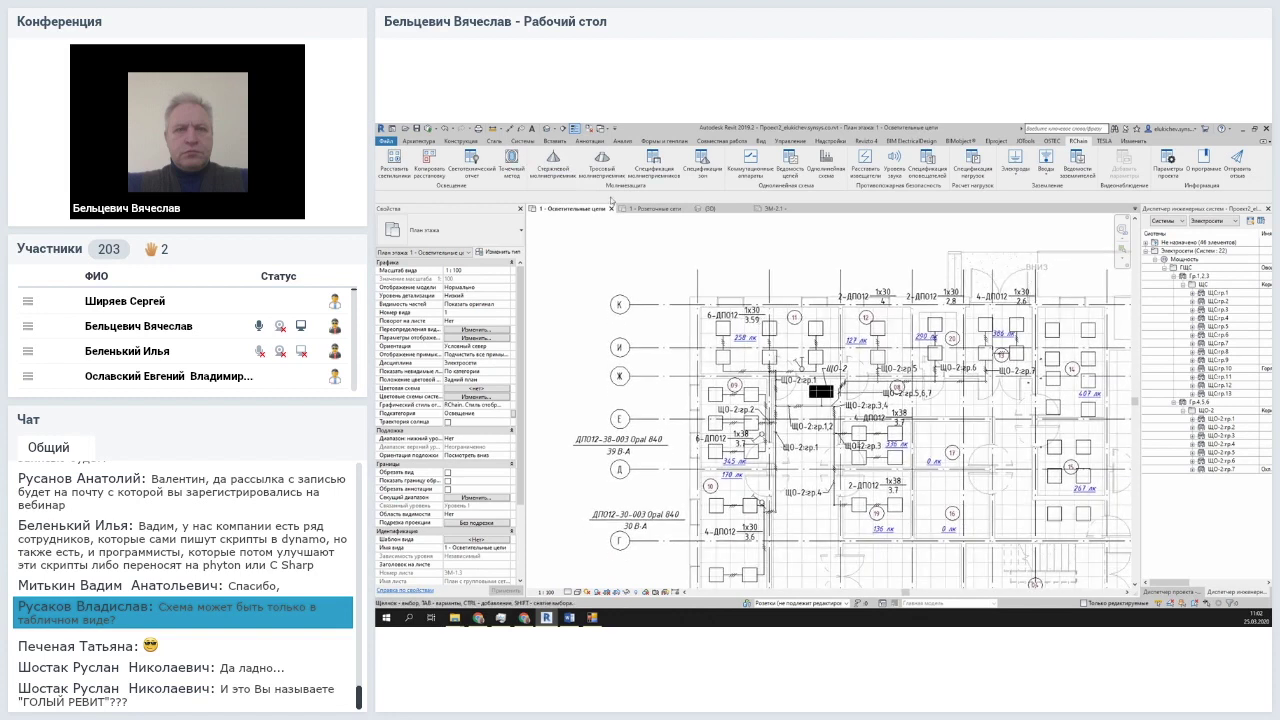
{"action": "left_click", "coordinate": [511, 161]}
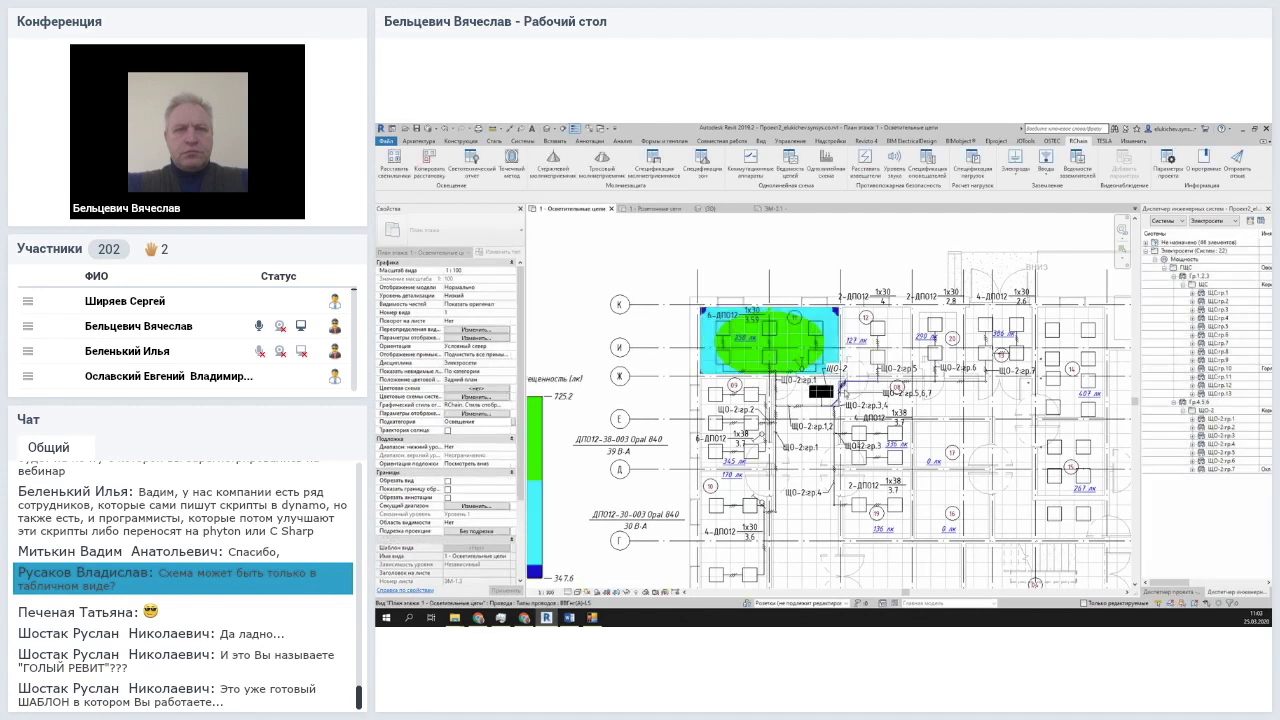
Zoom in on the lit room and delete its illuminance colour fill, keeping the lux labels
{"action": "scroll", "coordinate": [847, 377], "scroll_direction": "down", "scroll_amount": 2}
{"action": "middle_click_drag", "start_coordinate": [847, 380], "coordinate": [851, 359]}
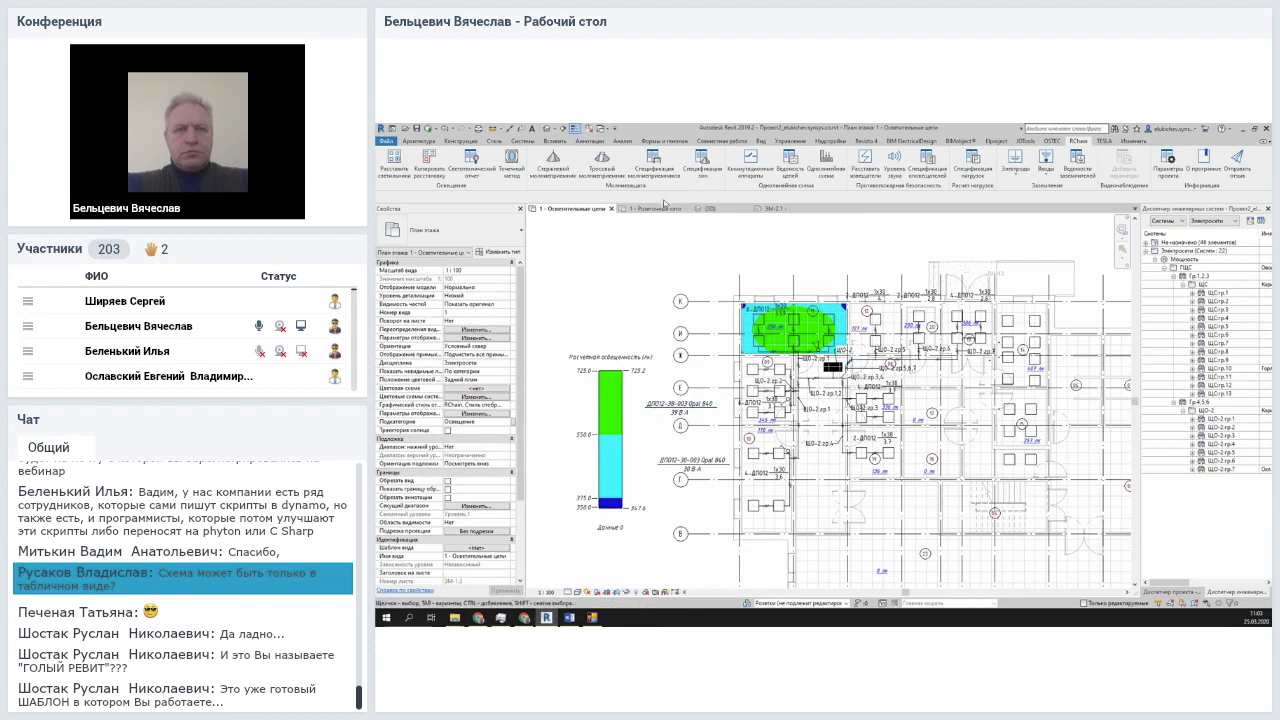
{"action": "scroll", "coordinate": [816, 350], "scroll_direction": "up", "scroll_amount": 2}
{"action": "scroll", "coordinate": [816, 350], "scroll_direction": "up", "scroll_amount": 2}
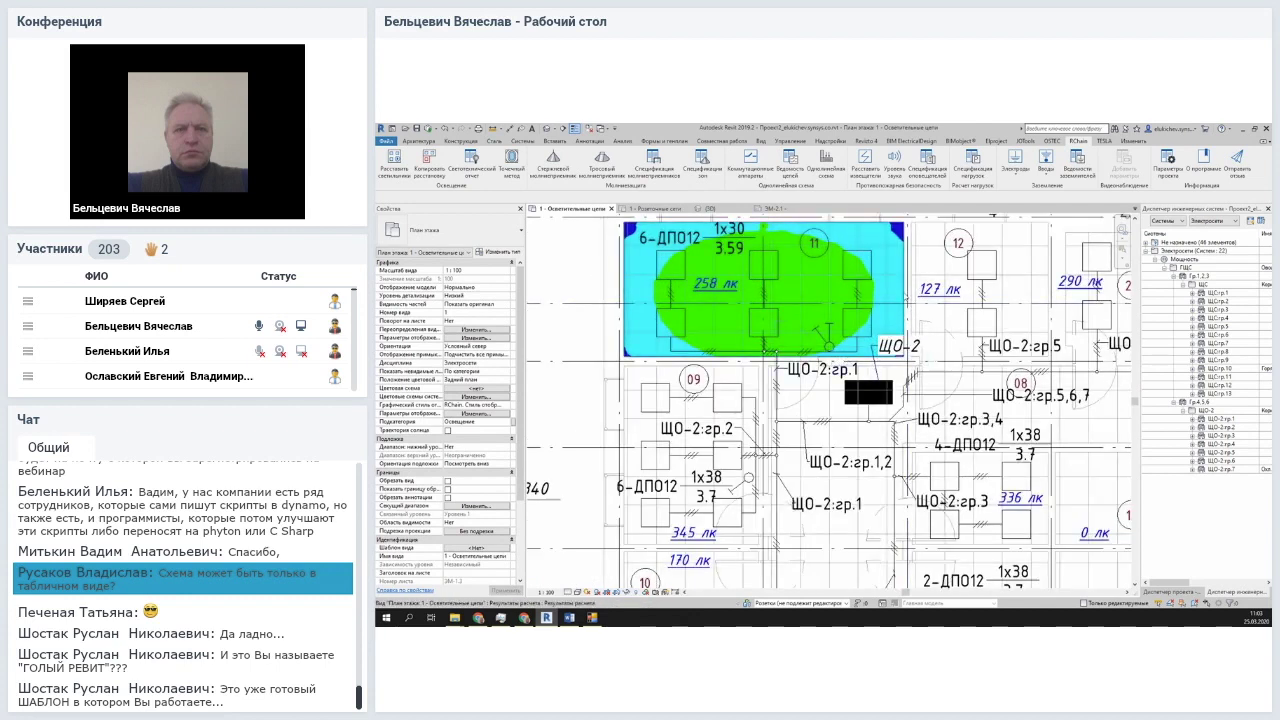
{"action": "left_click", "coordinate": [906, 298]}
{"action": "key", "text": "Delete"}
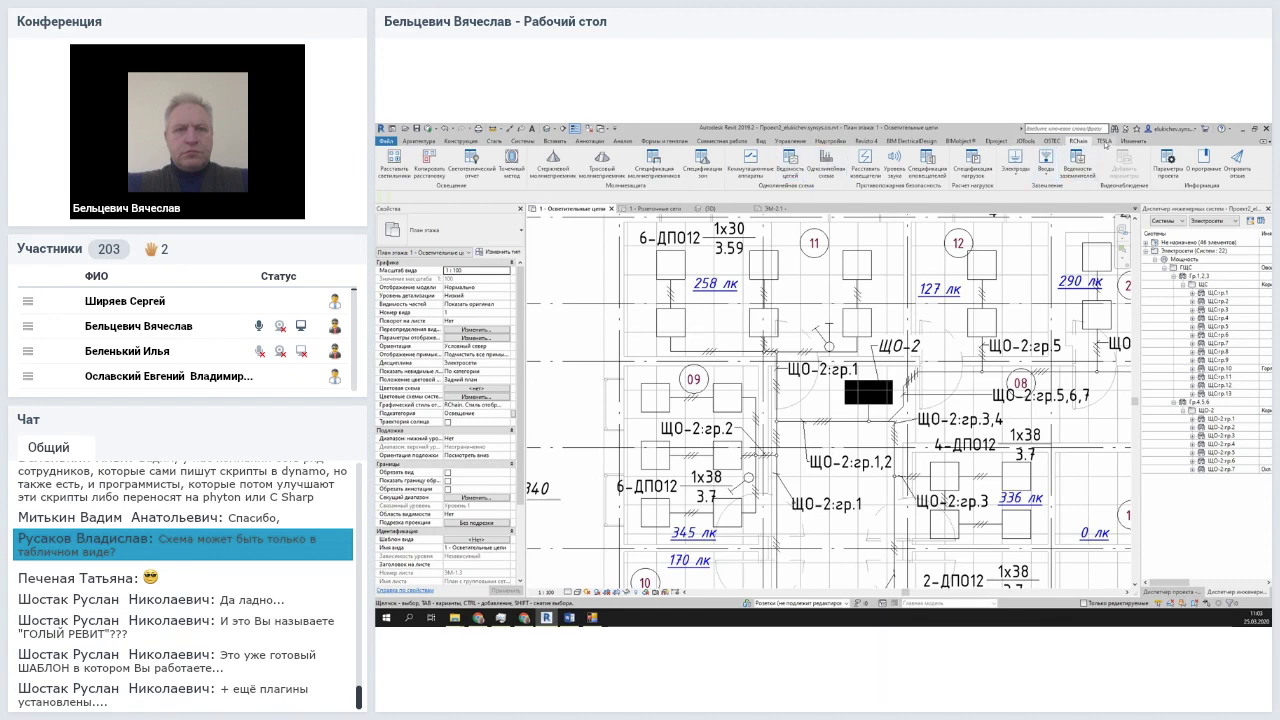
Bring up the TESLA and BIM ElectricalDesign plugin tools with the whole lighting plan zoomed out
{"action": "left_click", "coordinate": [1104, 141]}
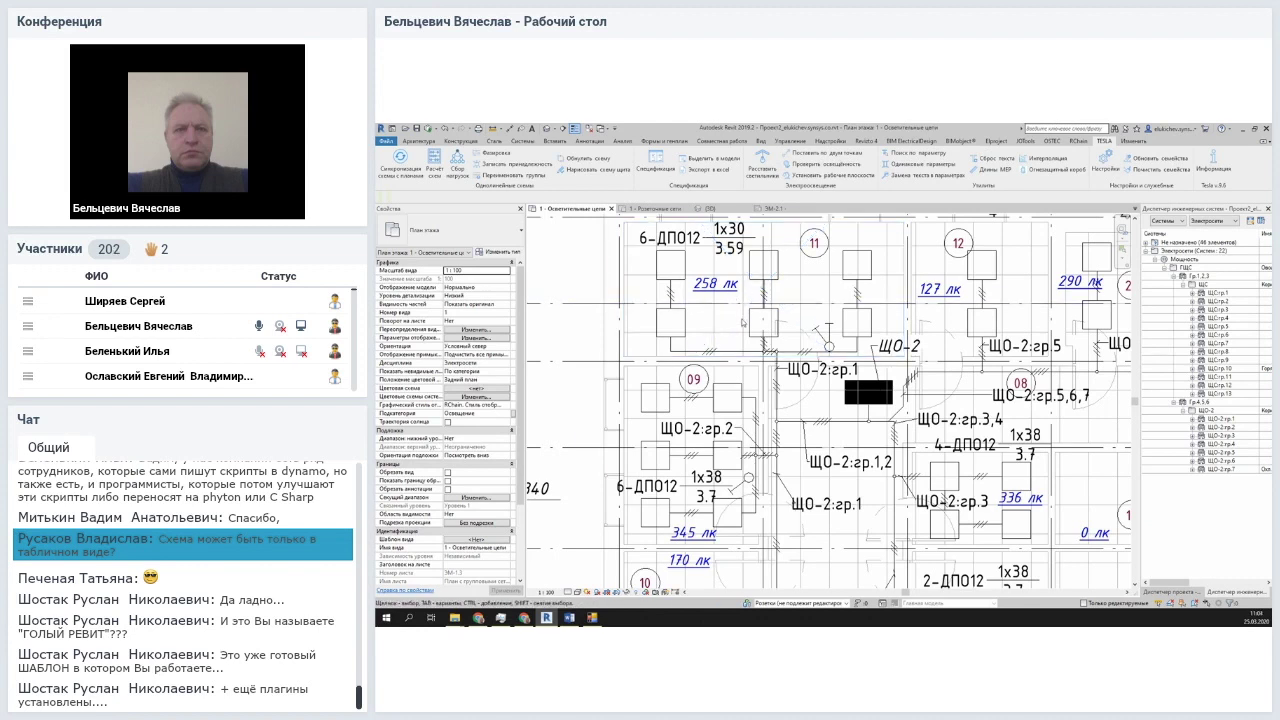
{"action": "scroll", "coordinate": [706, 264], "scroll_direction": "down", "scroll_amount": 2}
{"action": "scroll", "coordinate": [706, 264], "scroll_direction": "down", "scroll_amount": 2}
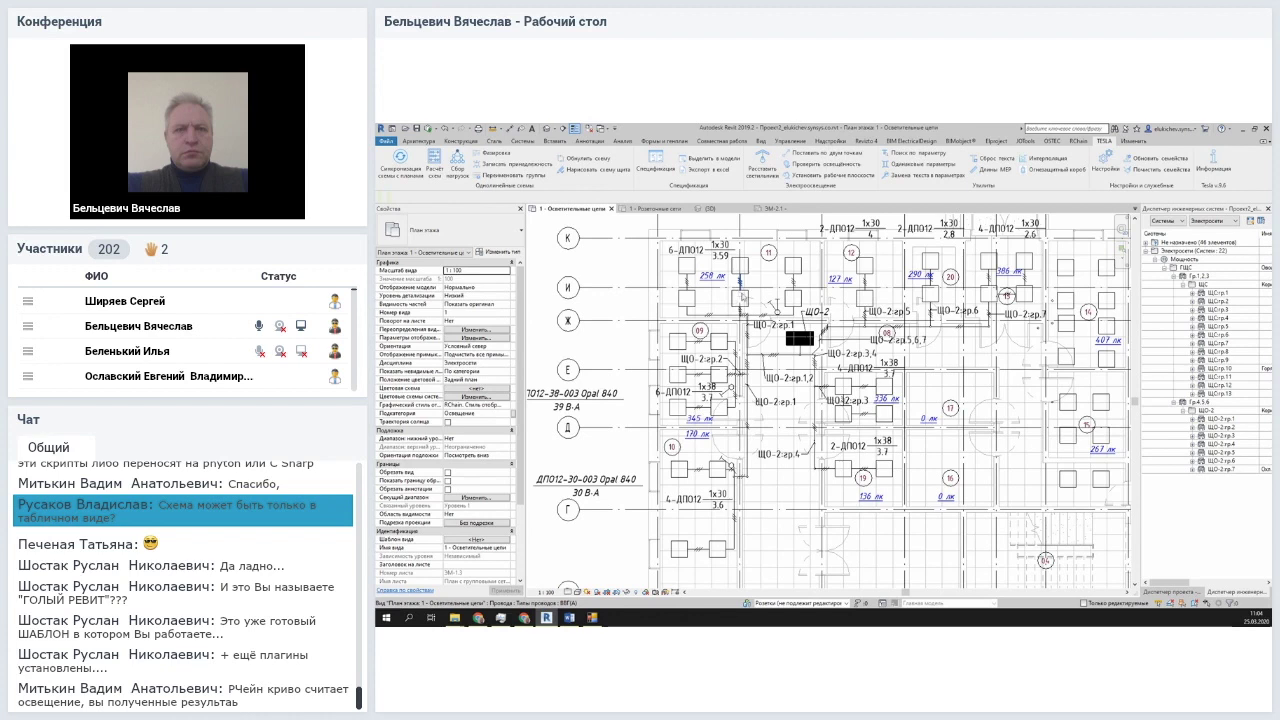
{"action": "left_click", "coordinate": [920, 142]}
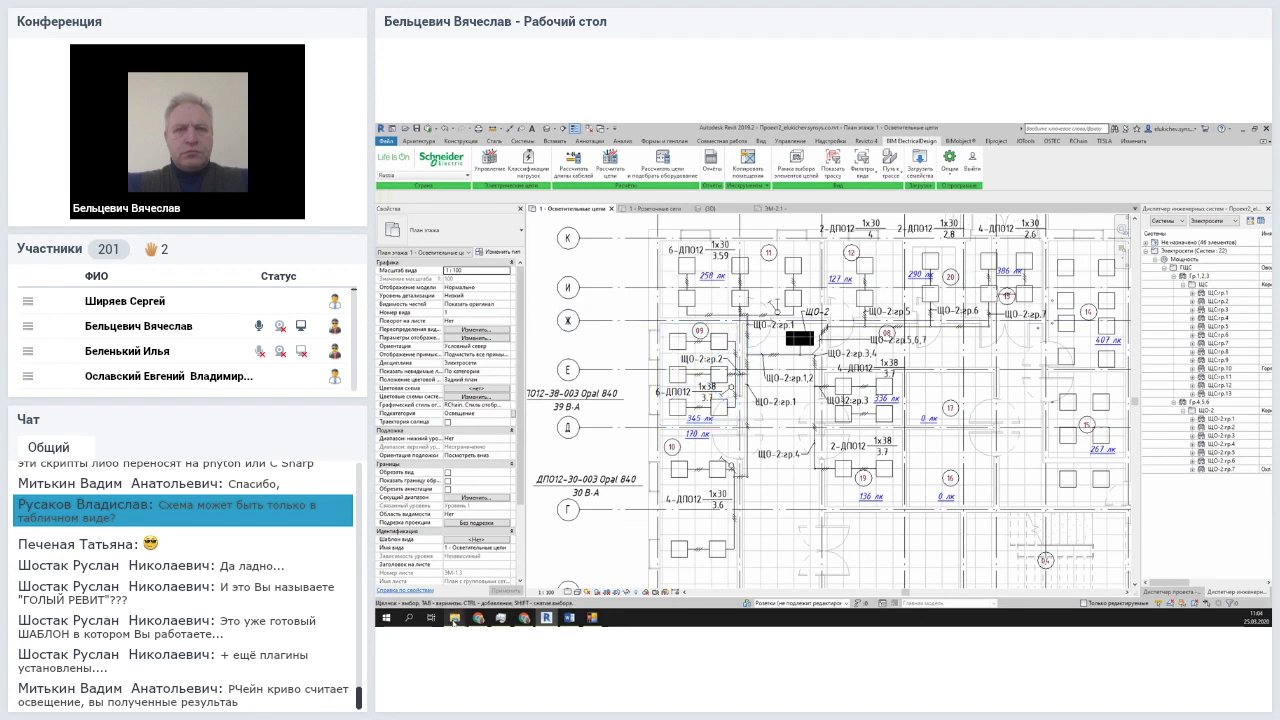
{"action": "mouse_move", "coordinate": [455, 617]}
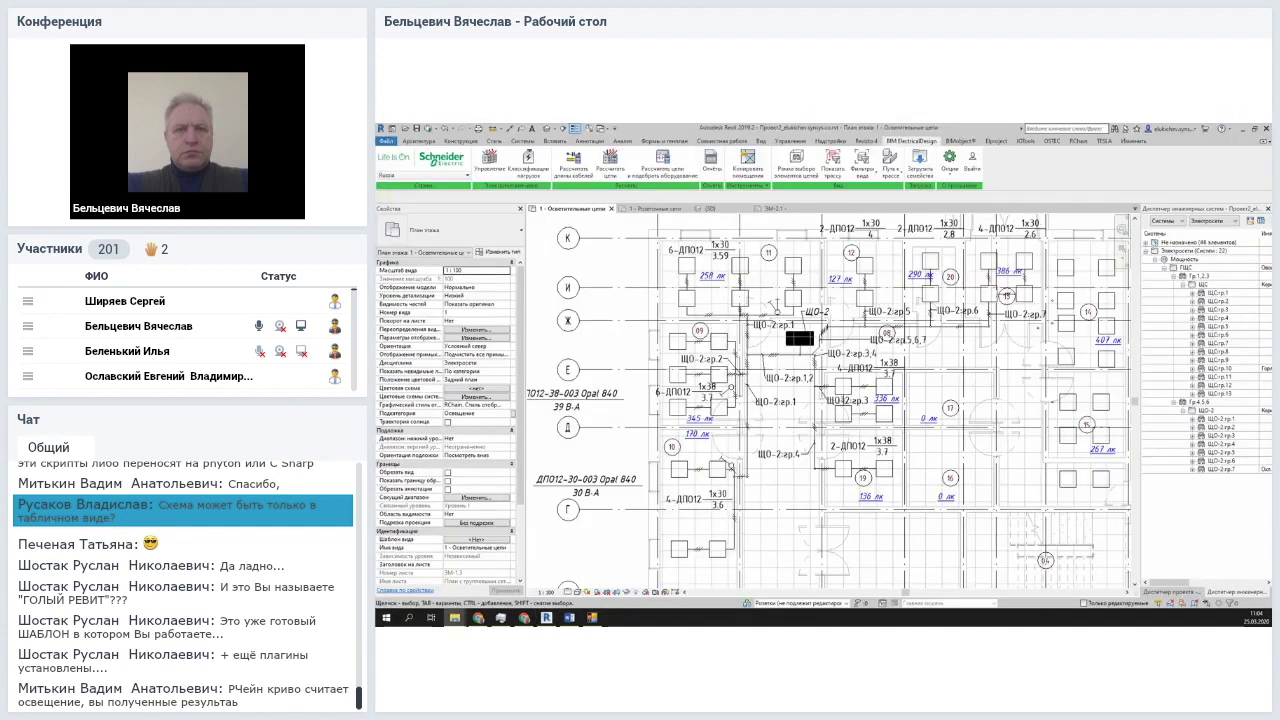
Switch to the 3D cable-tray project and inspect ЩС tags and 7.7%, 11.5%, 15.4% fills
{"action": "middle_click_drag", "start_coordinate": [884, 380], "coordinate": [884, 424]}
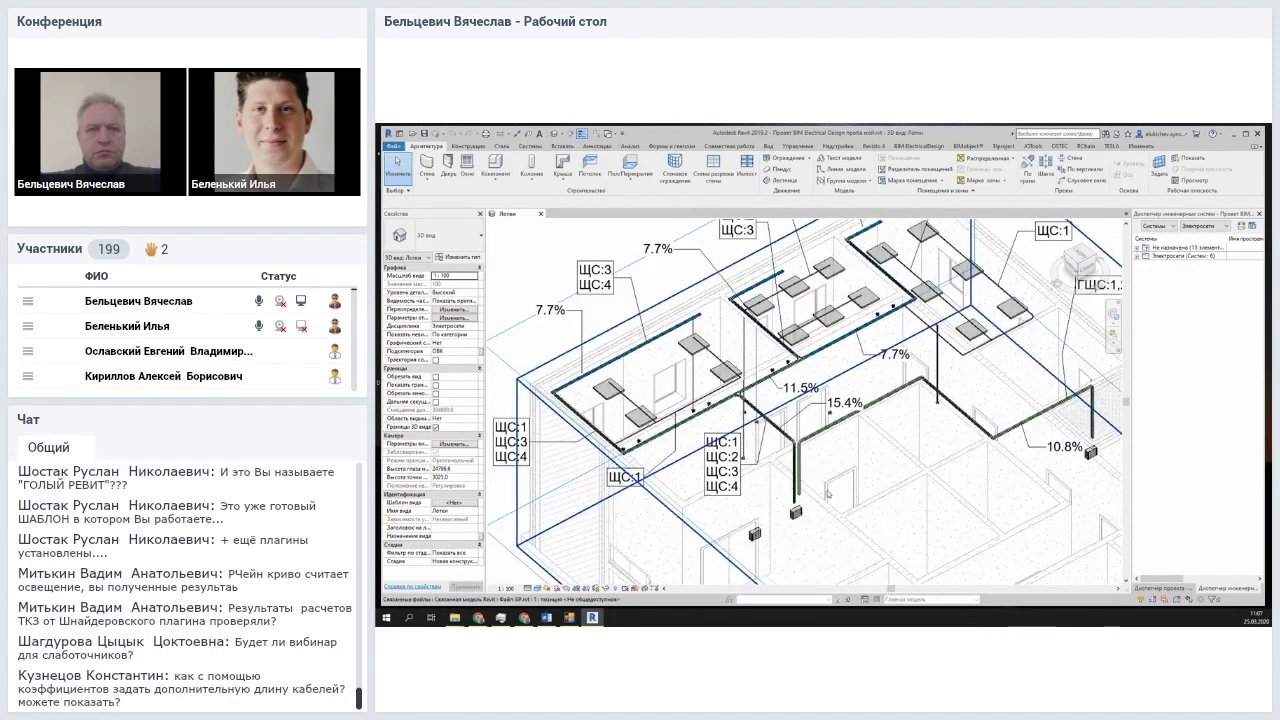
{"action": "scroll", "coordinate": [828, 494], "scroll_direction": "up", "scroll_amount": 1}
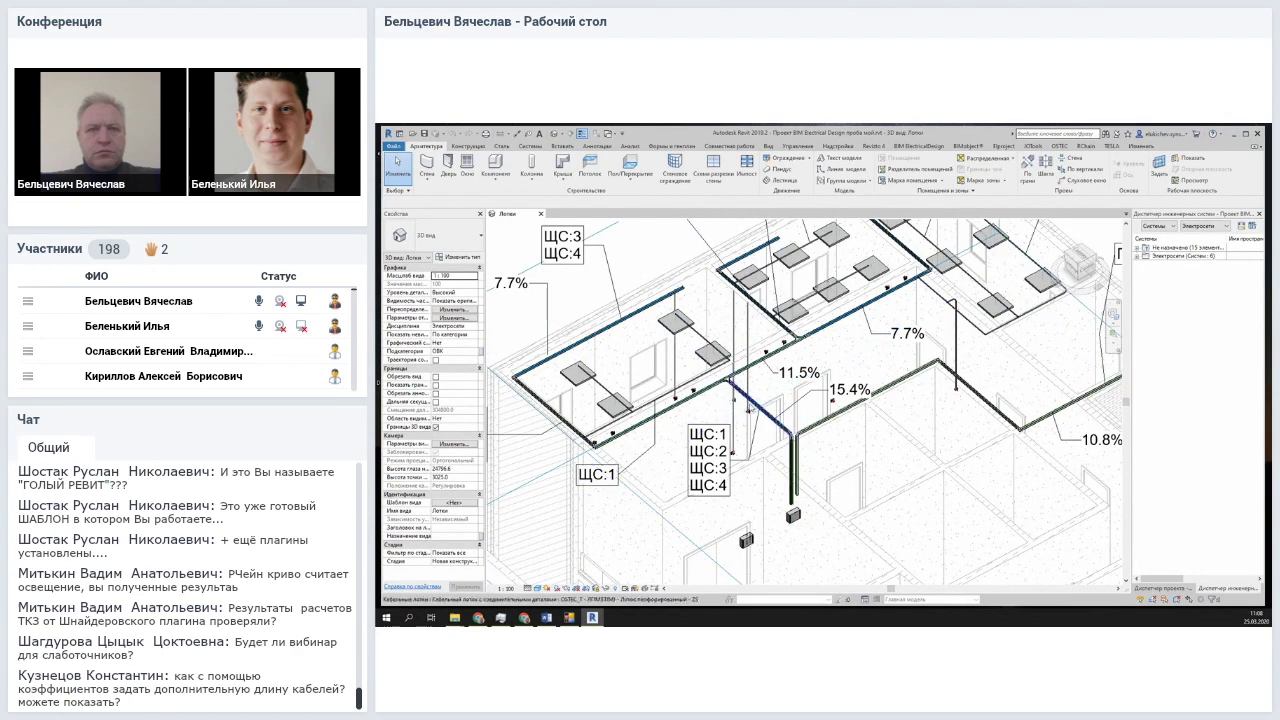
{"action": "left_click", "coordinate": [760, 408]}
{"action": "middle_click_drag", "start_coordinate": [697, 263], "coordinate": [687, 326]}
{"action": "scroll", "coordinate": [687, 326], "scroll_direction": "up", "scroll_amount": 3}
{"action": "scroll", "coordinate": [684, 315], "scroll_direction": "up", "scroll_amount": 3}
{"action": "scroll", "coordinate": [680, 305], "scroll_direction": "up", "scroll_amount": 3}
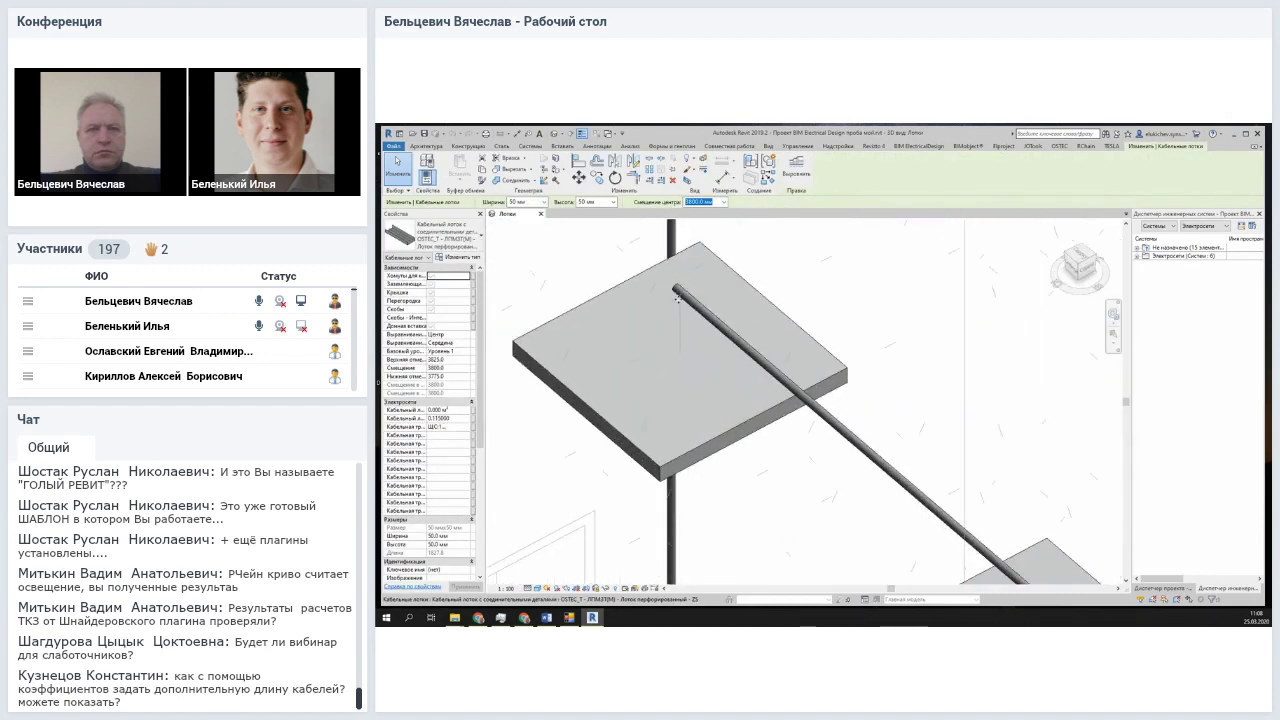
{"action": "scroll", "coordinate": [678, 339], "scroll_direction": "down", "scroll_amount": 3}
{"action": "scroll", "coordinate": [730, 360], "scroll_direction": "down", "scroll_amount": 3}
{"action": "scroll", "coordinate": [790, 388], "scroll_direction": "down", "scroll_amount": 2}
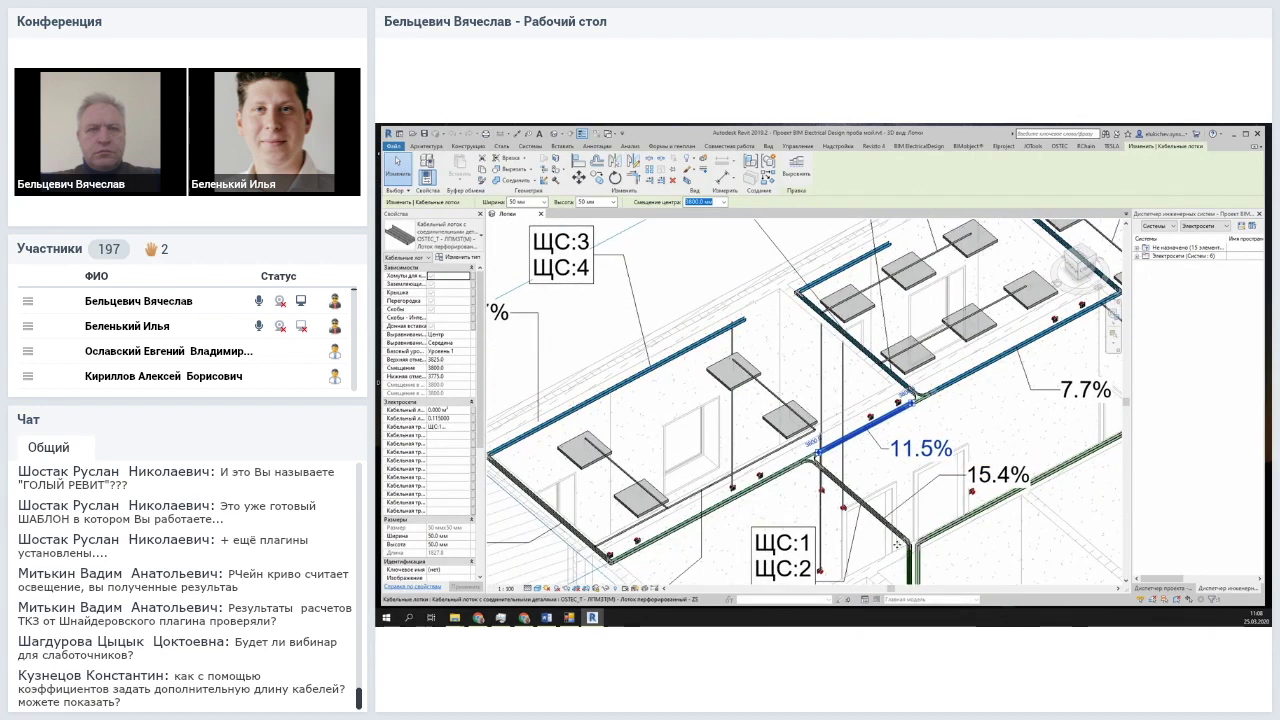
{"action": "middle_click_drag", "start_coordinate": [892, 540], "coordinate": [864, 451]}
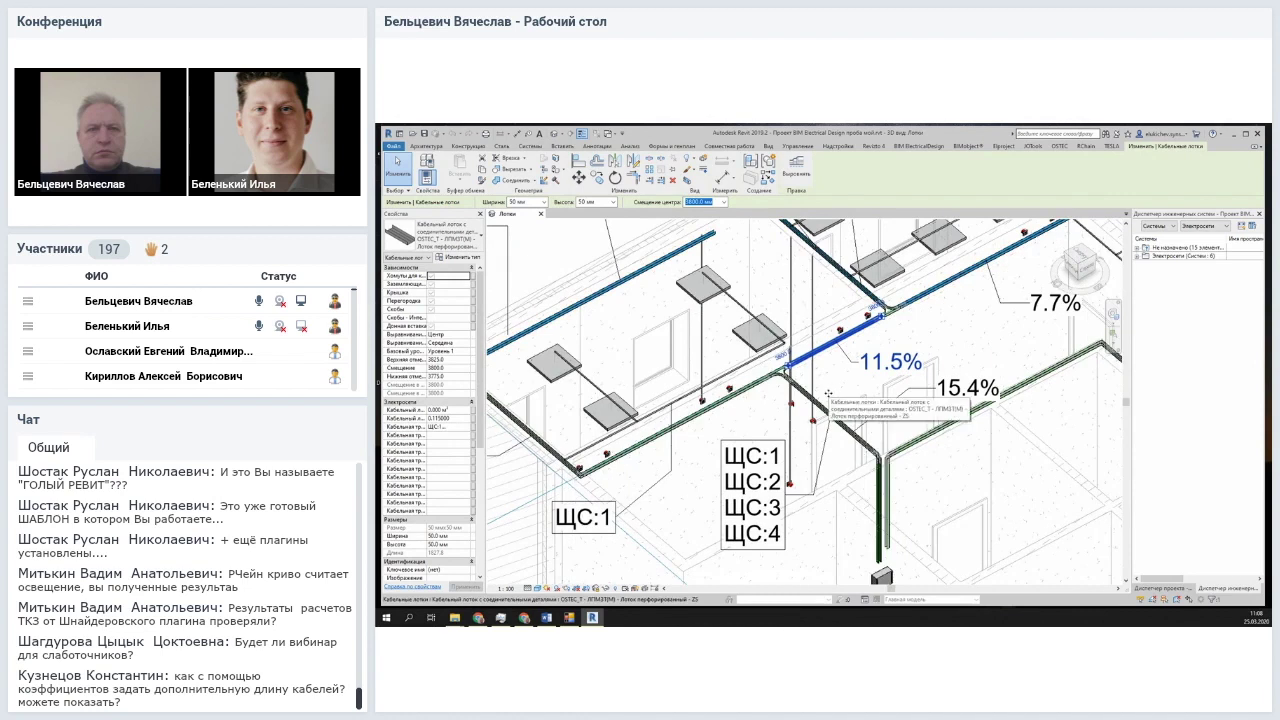
{"action": "scroll", "coordinate": [828, 393], "scroll_direction": "down", "scroll_amount": 2}
{"action": "scroll", "coordinate": [805, 430], "scroll_direction": "down", "scroll_amount": 2}
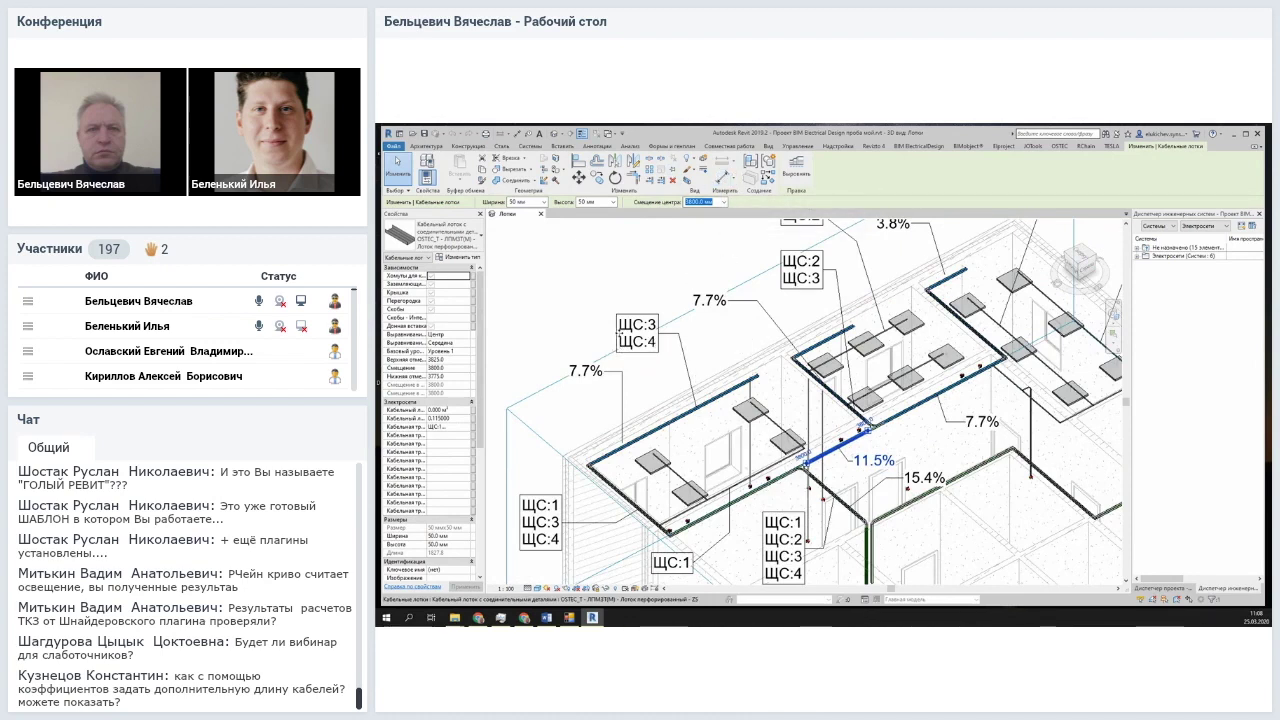
Tag two more cable tray runs with ЩС:1 using Tag by Category (CS)
{"action": "left_click", "coordinate": [636, 344]}
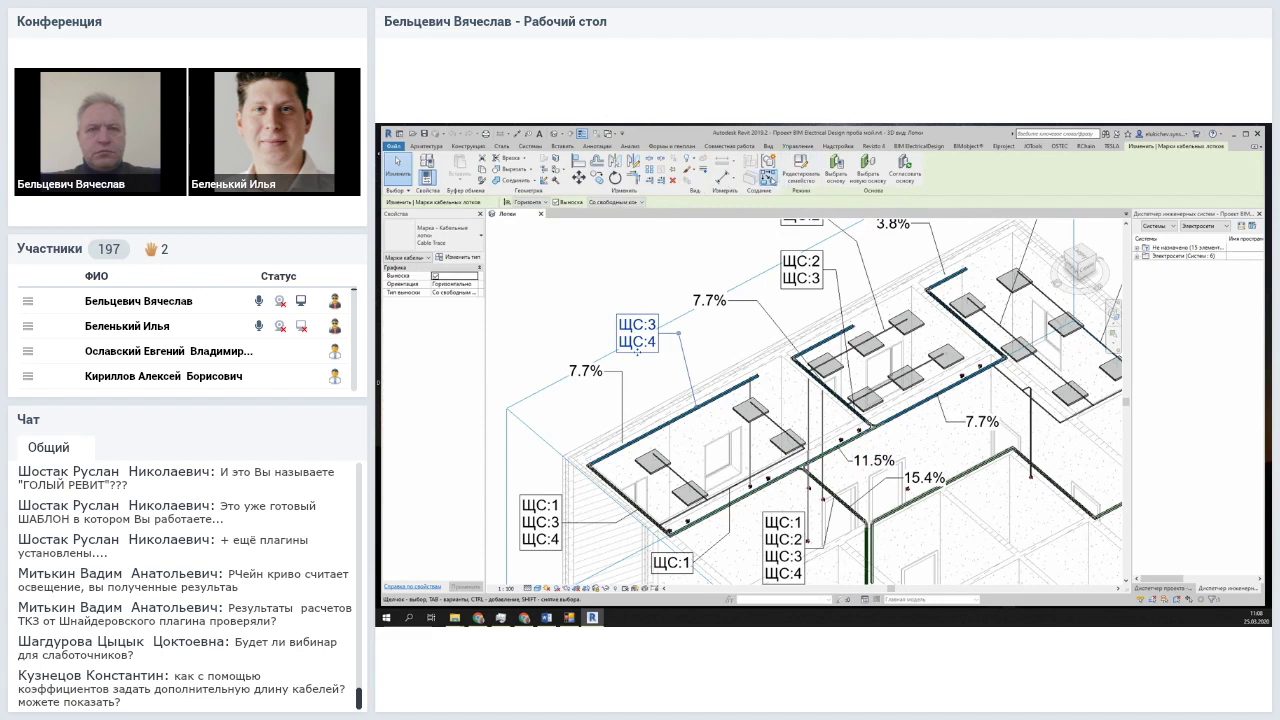
{"action": "key", "text": "c"}
{"action": "key", "text": "s"}
{"action": "left_click", "coordinate": [774, 410]}
{"action": "left_click", "coordinate": [730, 343]}
{"action": "middle_click_drag", "start_coordinate": [860, 540], "coordinate": [835, 379], "text": "shift"}
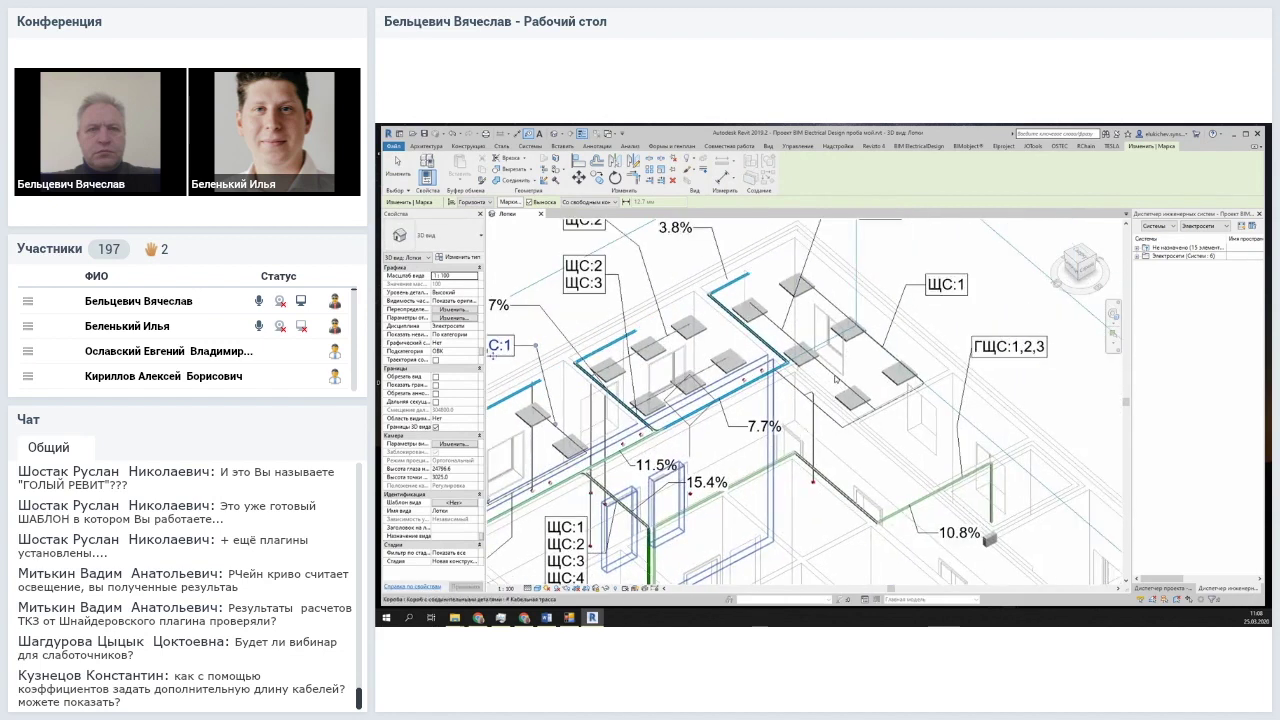
{"action": "left_click", "coordinate": [828, 318]}
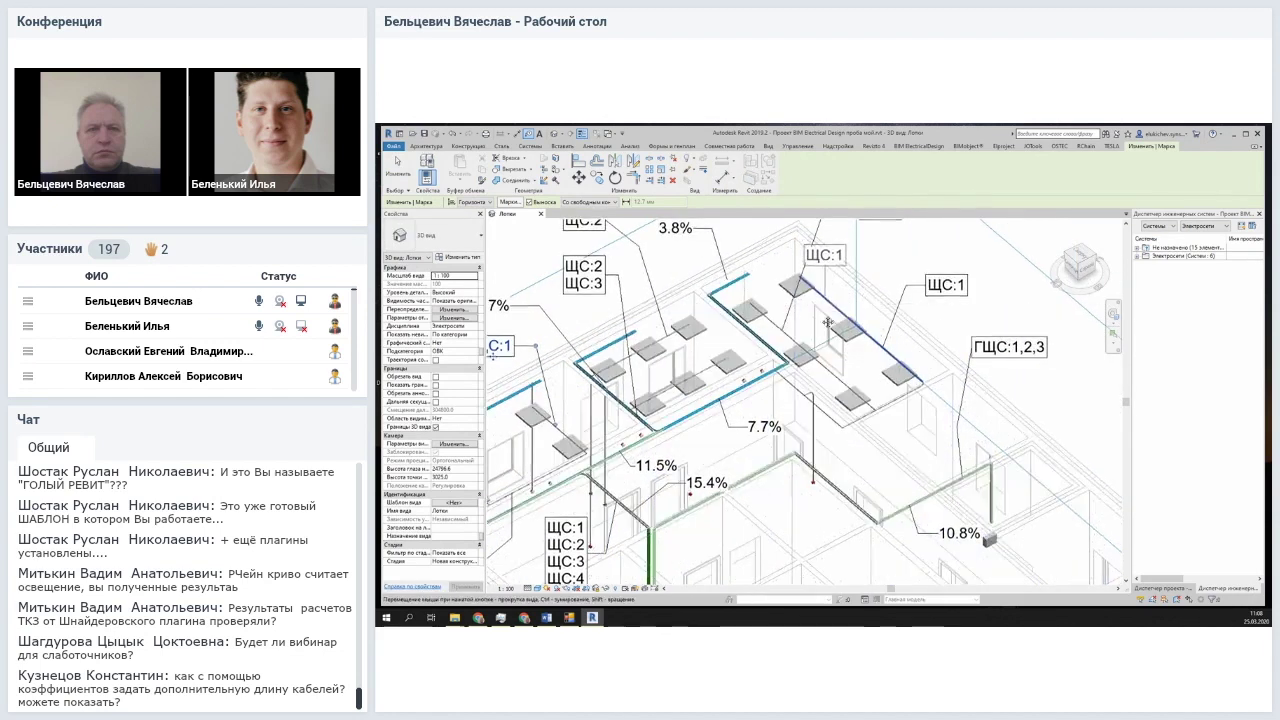
Finish tagging and select the electrical panel assembly box in the 3D view
{"action": "middle_click_drag", "start_coordinate": [828, 320], "coordinate": [835, 340], "text": "shift"}
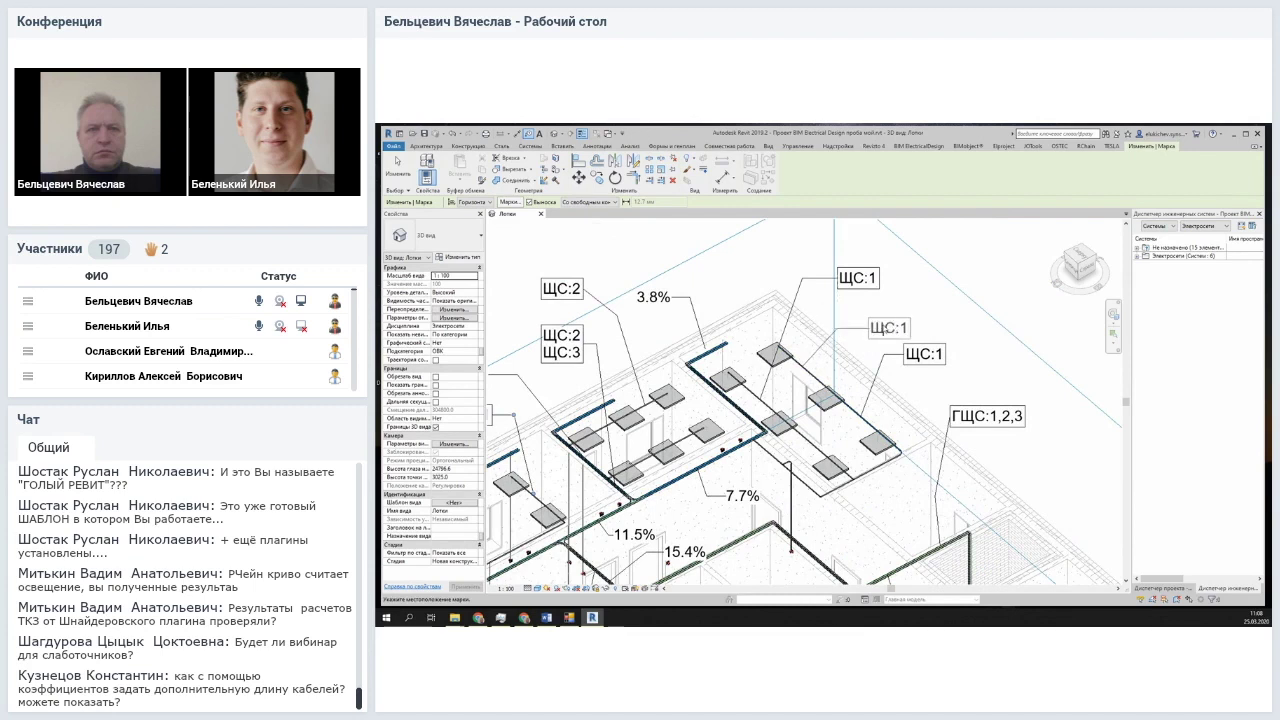
{"action": "middle_click_drag", "start_coordinate": [989, 560], "coordinate": [957, 437]}
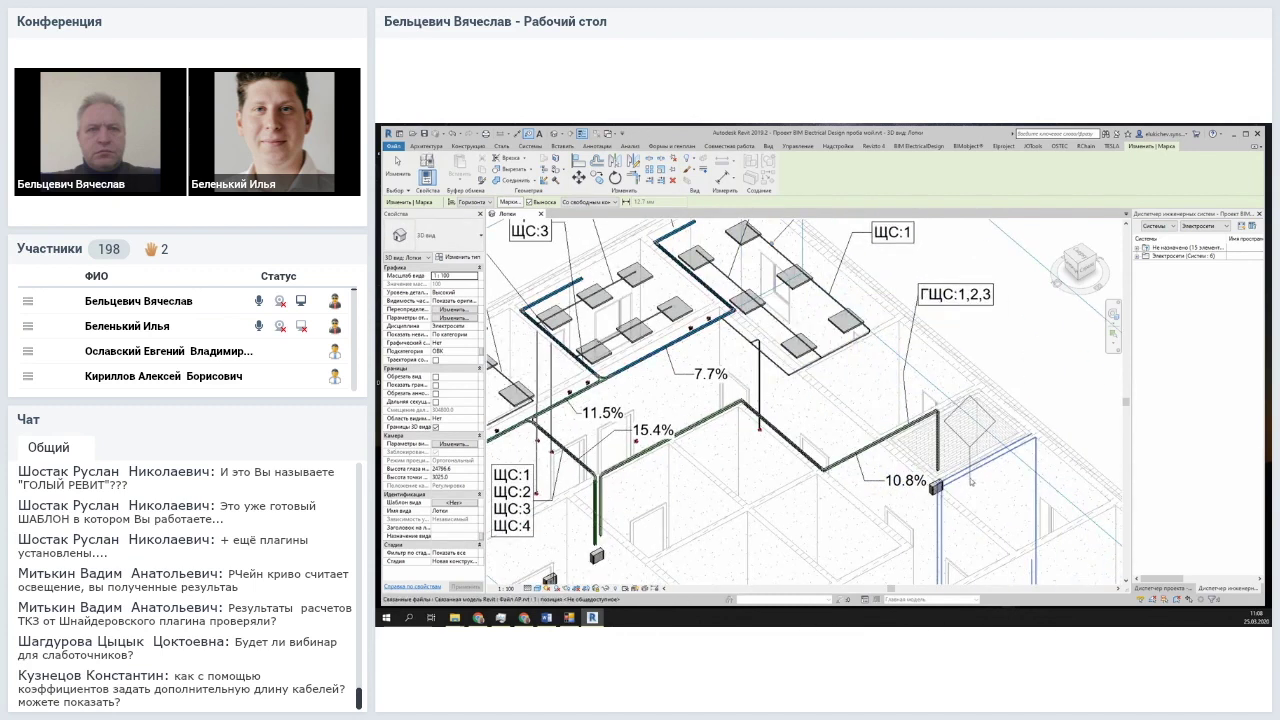
{"action": "key", "text": "Escape"}
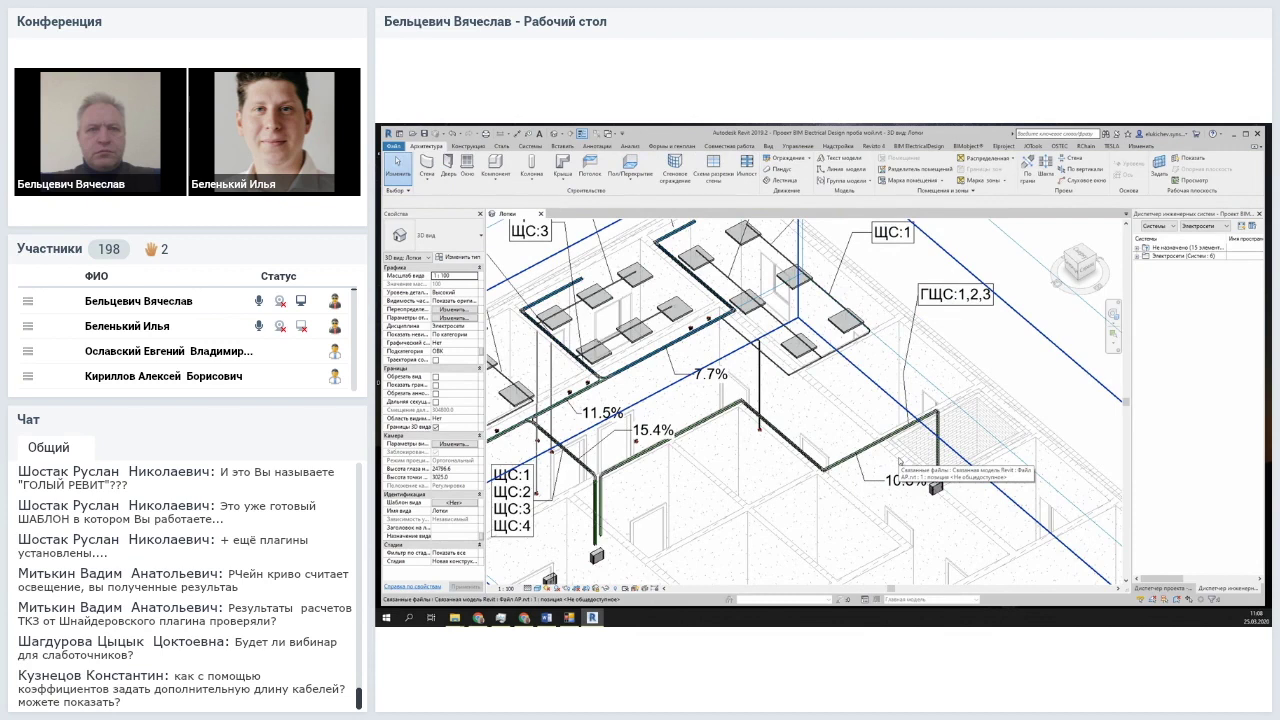
{"action": "left_click", "coordinate": [600, 557]}
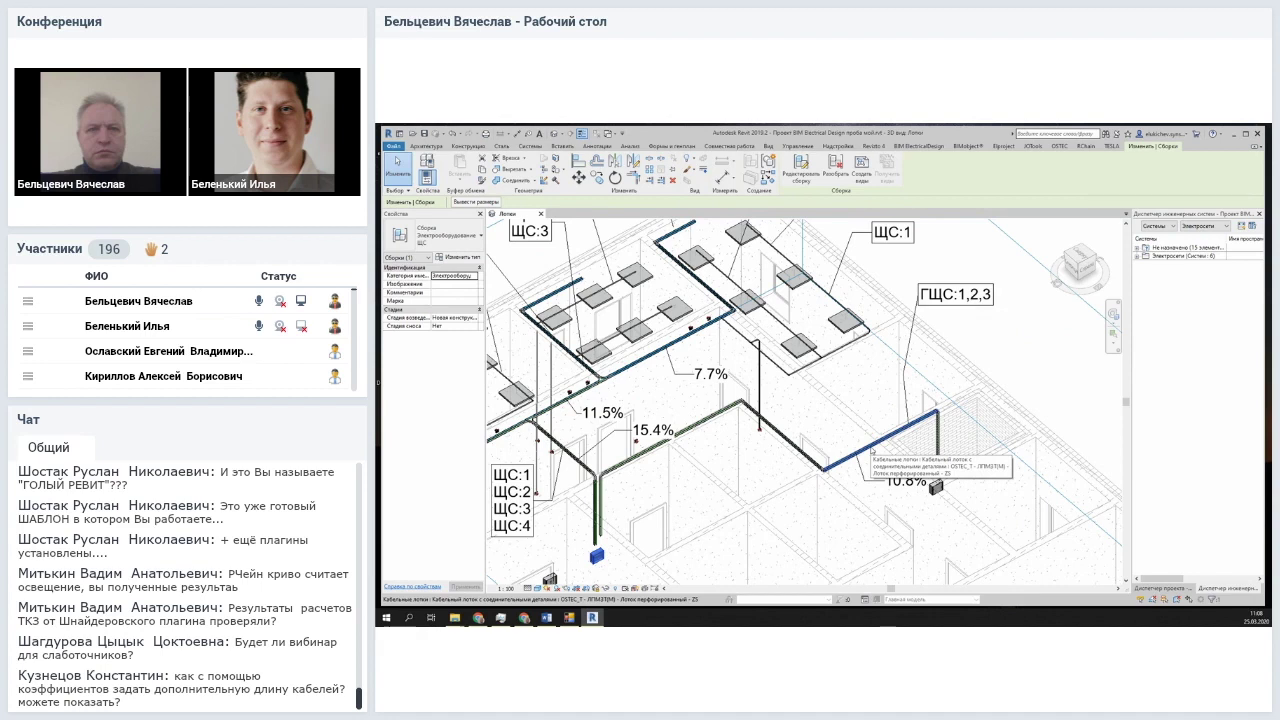
{"action": "middle_click_drag", "start_coordinate": [872, 448], "coordinate": [875, 431]}
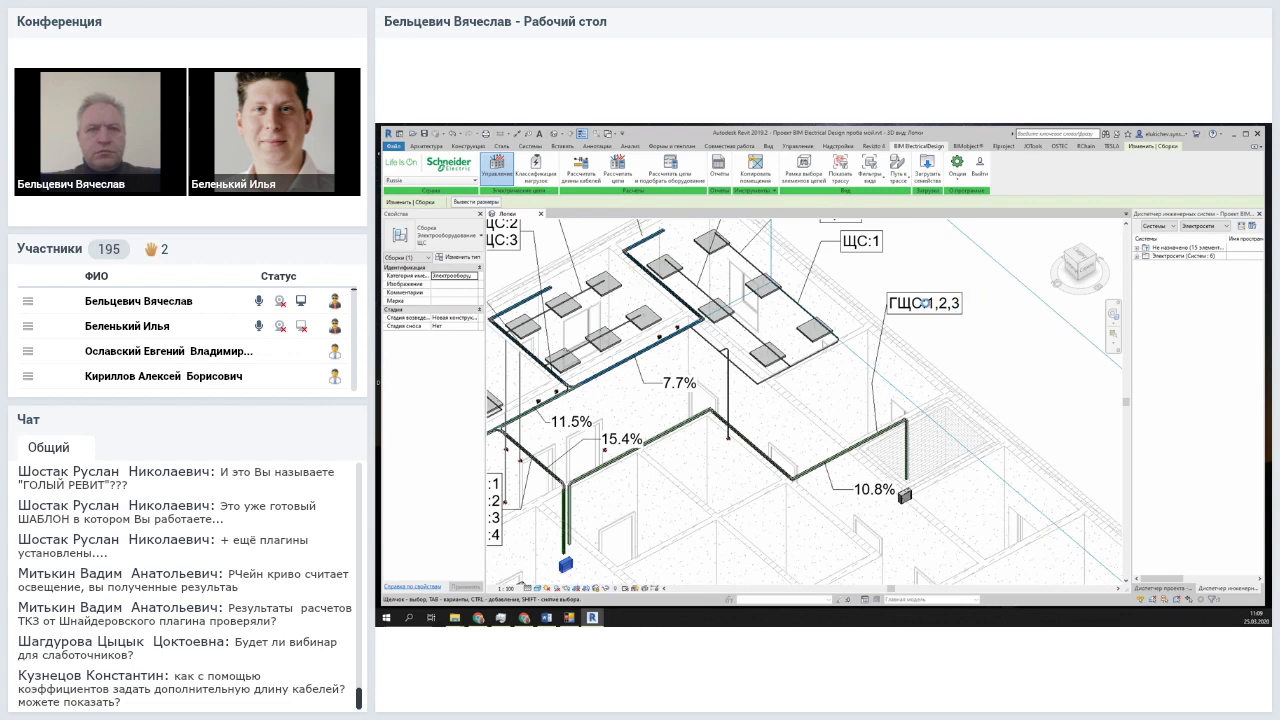
Change the ГЩС line's circuit designation to ЩСгр.1 and move the calculation window lower
{"action": "left_click", "coordinate": [485, 213]}
{"action": "left_click", "coordinate": [694, 388]}
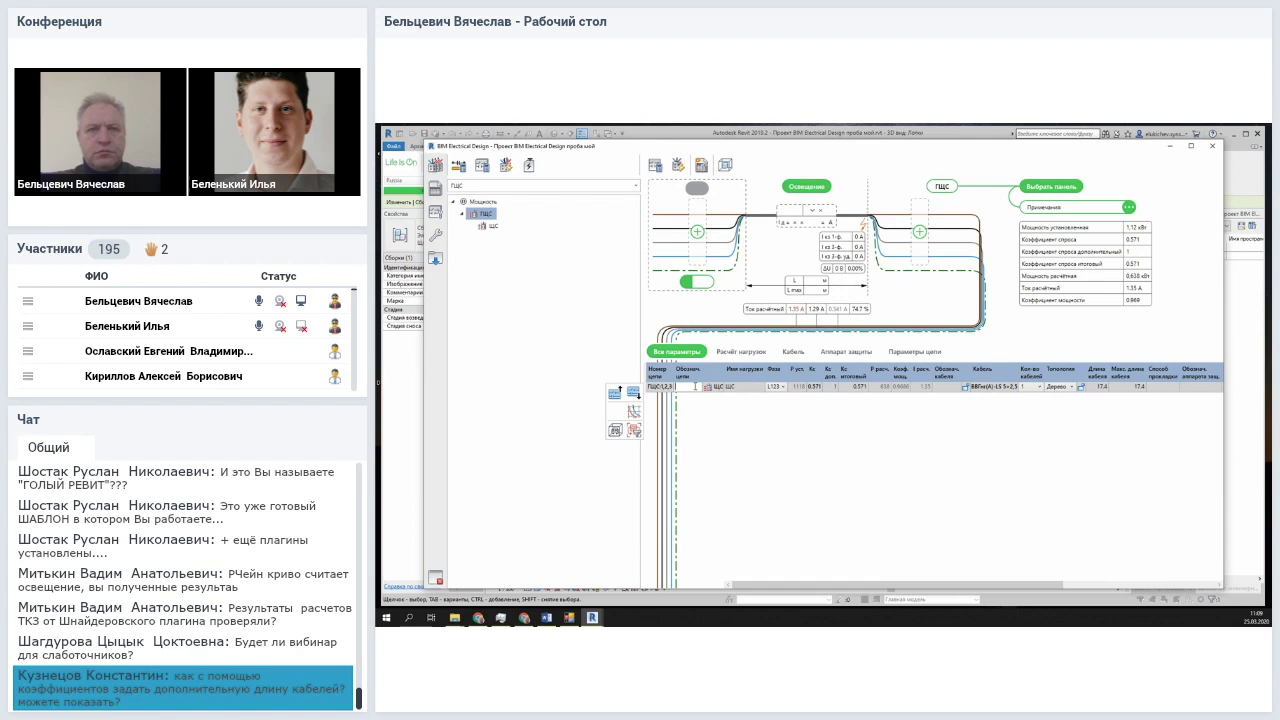
{"action": "type", "text": "ЩСгр"}
{"action": "type", "text": ".1"}
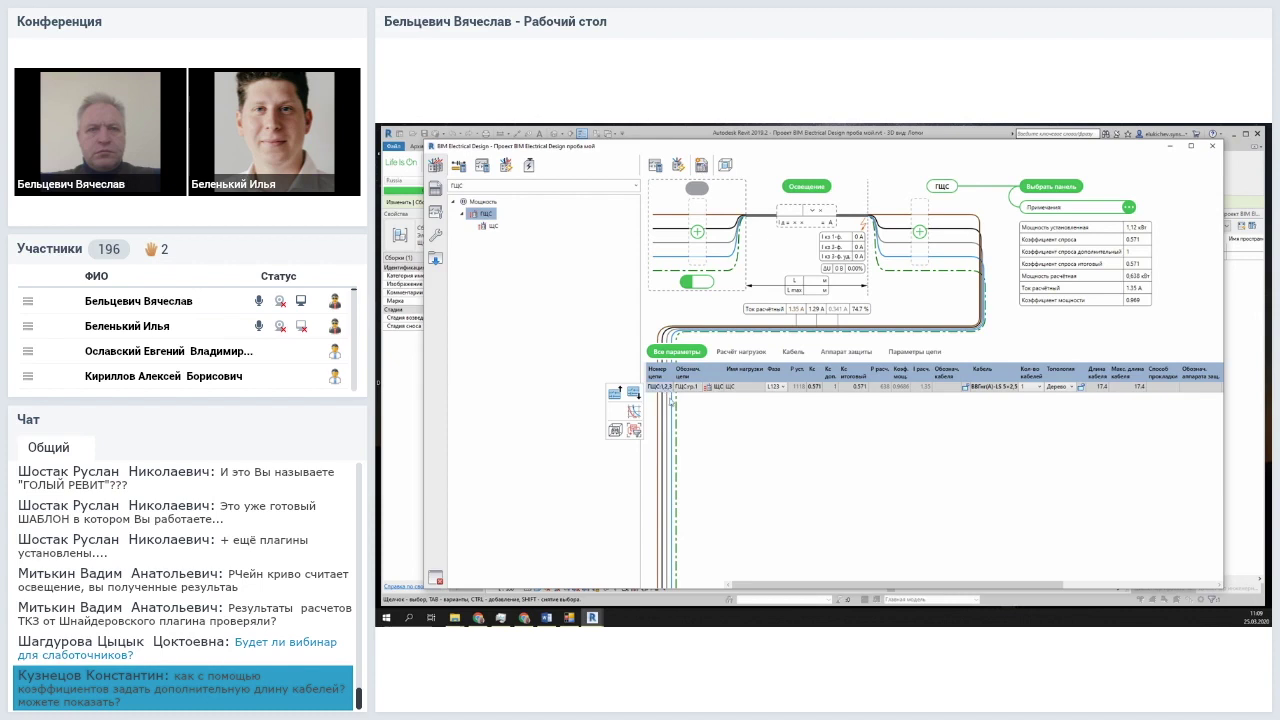
{"action": "mouse_move", "coordinate": [908, 150]}
{"action": "left_mouse_down"}
{"action": "mouse_move", "coordinate": [815, 342]}
{"action": "mouse_move", "coordinate": [833, 368]}
{"action": "mouse_move", "coordinate": [869, 168]}
{"action": "left_mouse_up"}
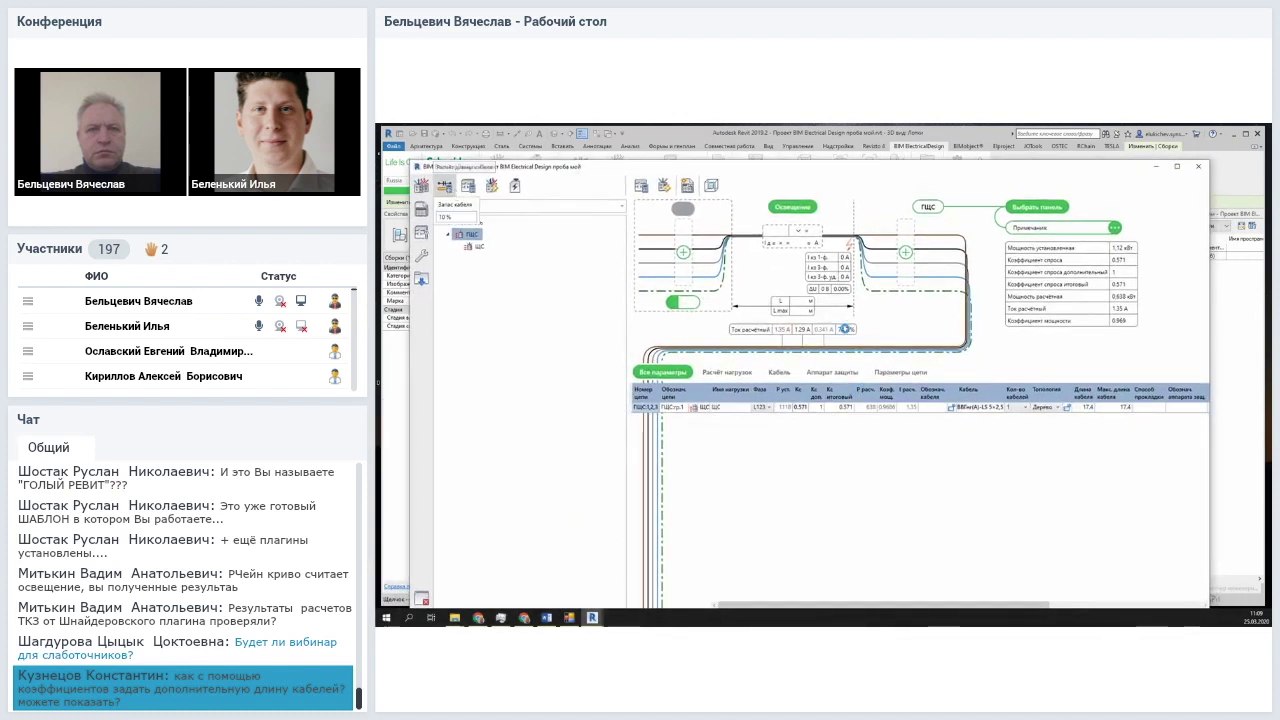
{"action": "left_click_drag", "start_coordinate": [901, 174], "coordinate": [897, 388]}
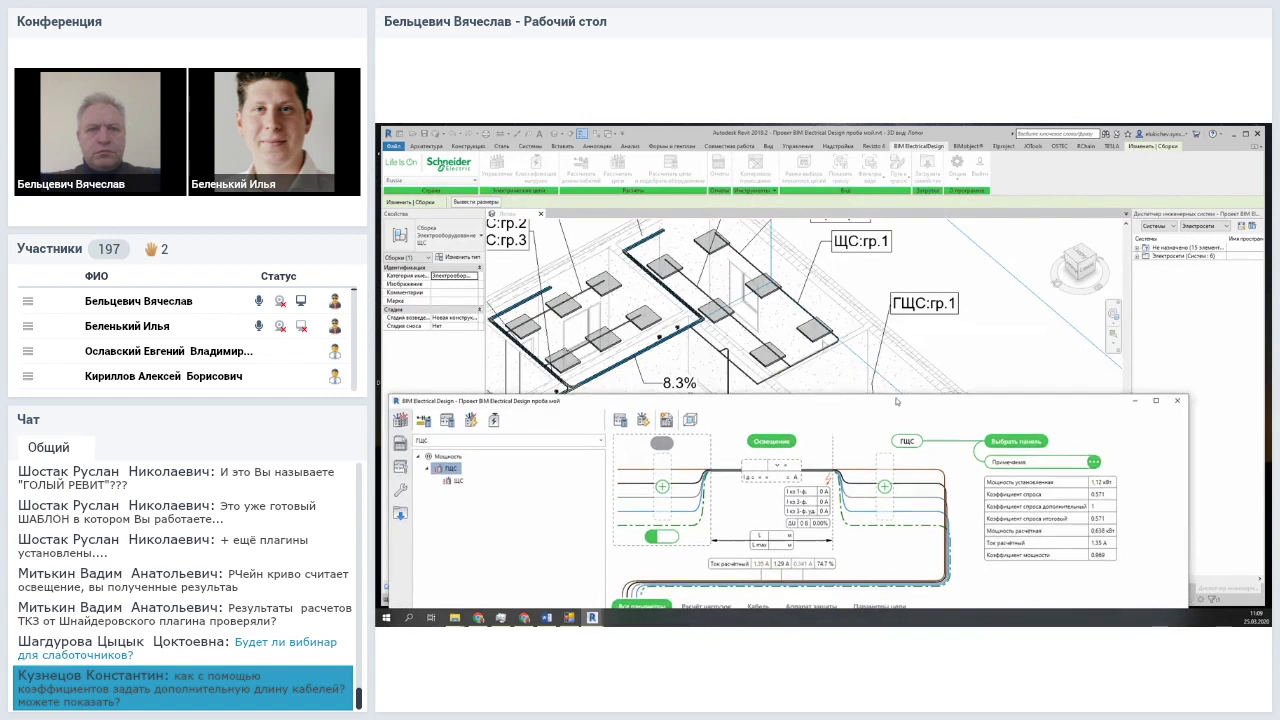
Close the BIM Electrical Design window and zoom in on the ГЩС:гр.1 tray tag
{"action": "left_click", "coordinate": [1178, 383]}
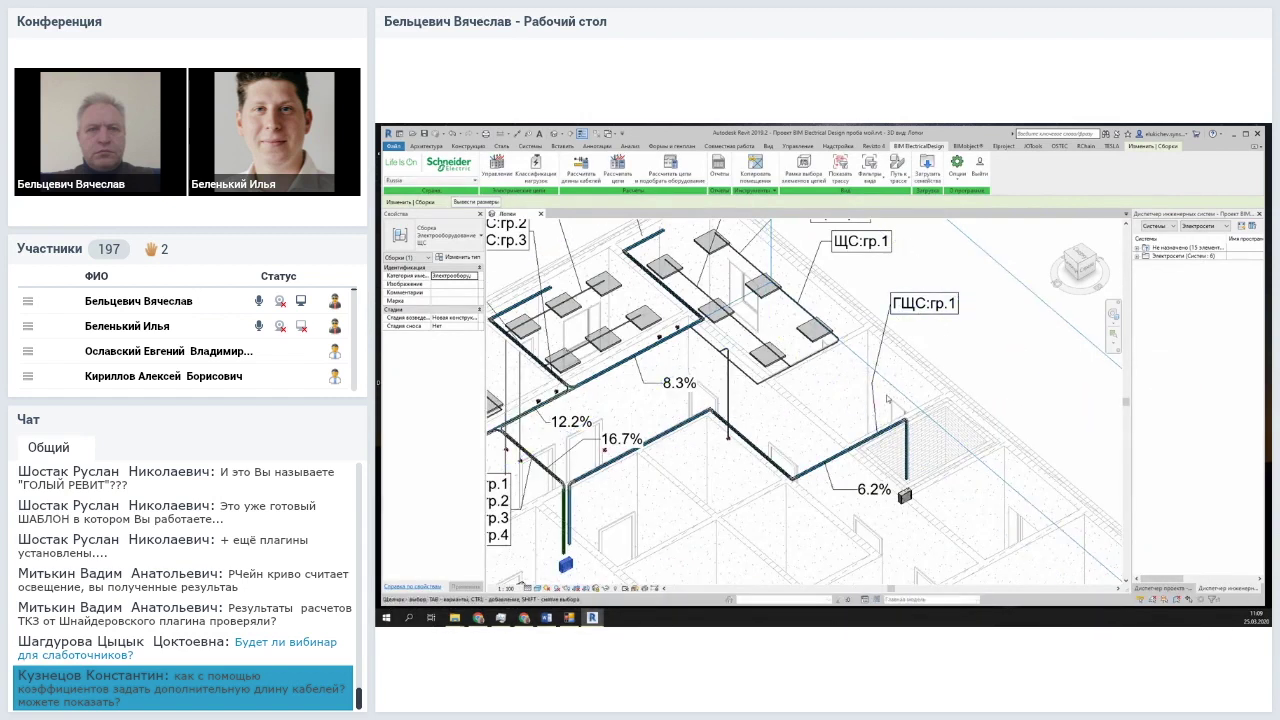
{"action": "scroll", "coordinate": [900, 390], "scroll_direction": "down", "scroll_amount": 3}
{"action": "middle_click_drag", "start_coordinate": [931, 433], "coordinate": [900, 410]}
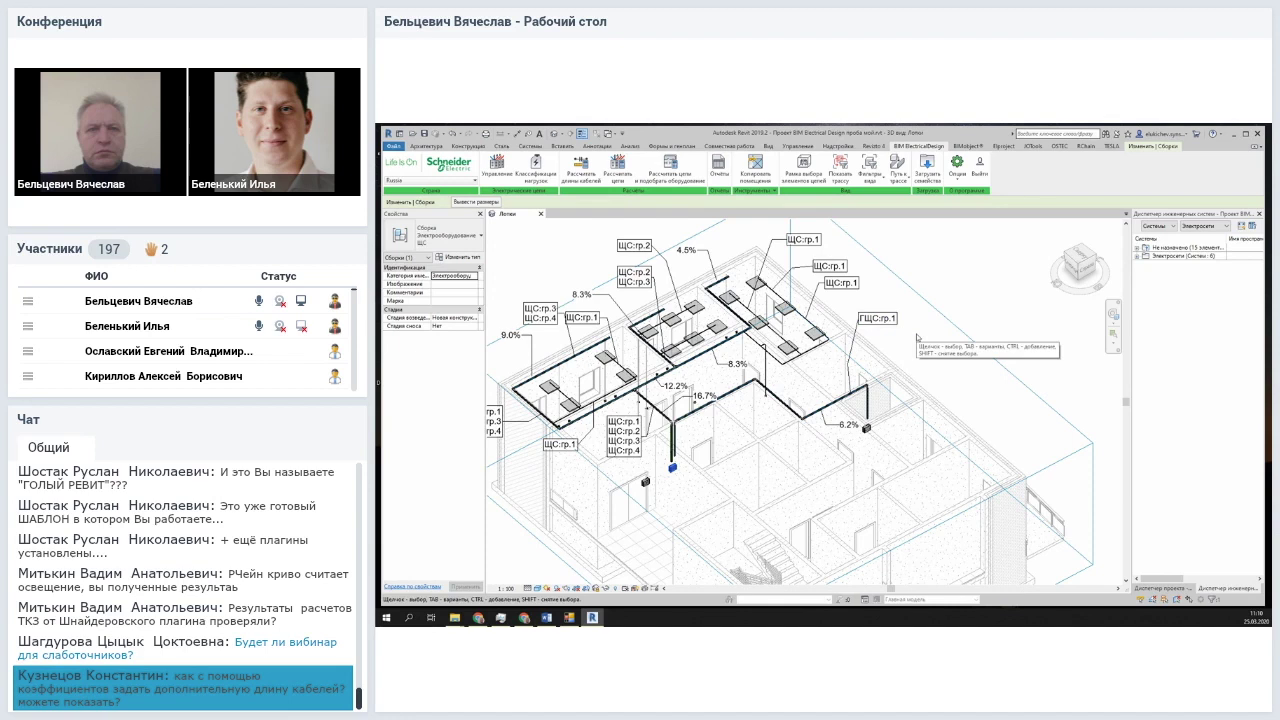
{"action": "scroll", "coordinate": [880, 330], "scroll_direction": "up", "scroll_amount": 1}
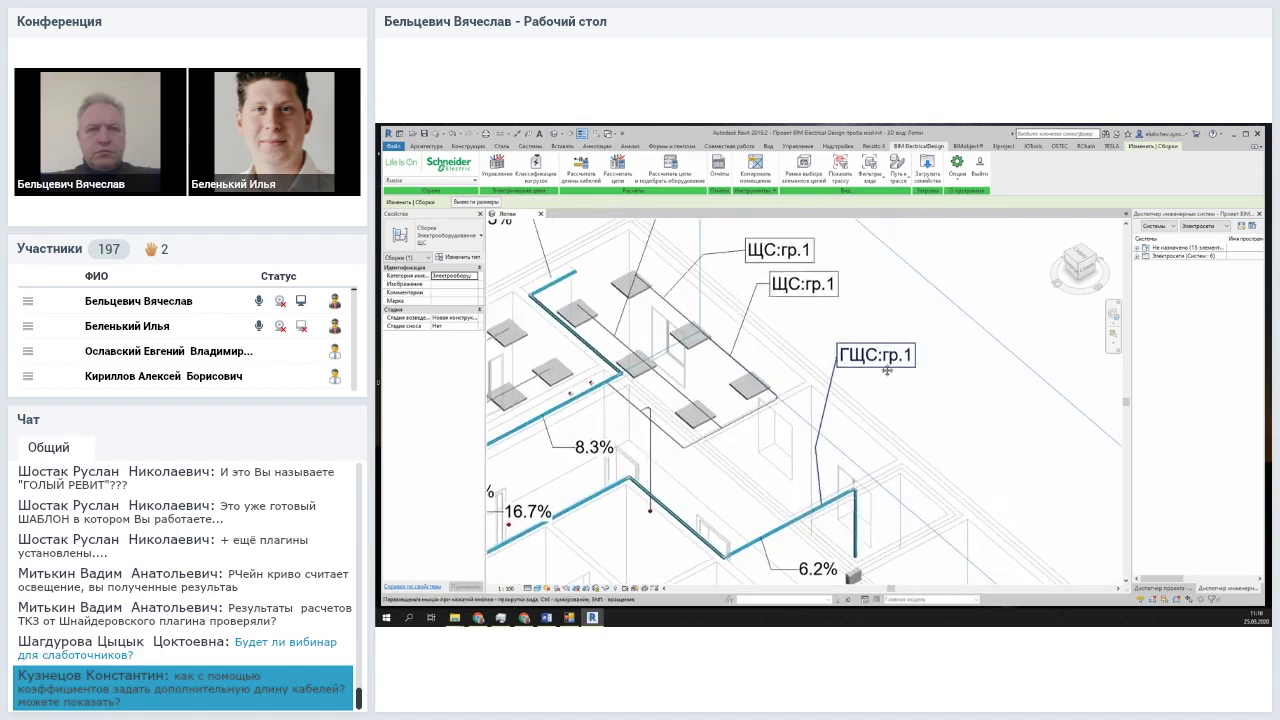
{"action": "scroll", "coordinate": [877, 355], "scroll_direction": "up", "scroll_amount": 2}
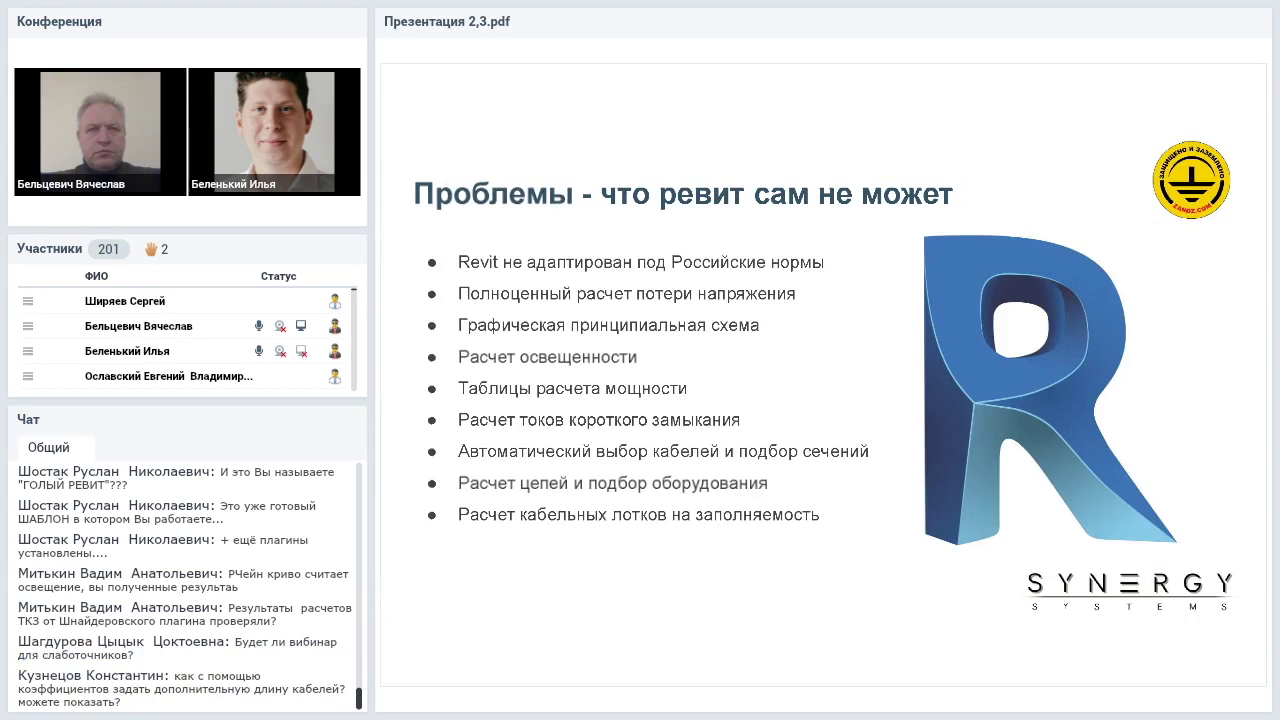